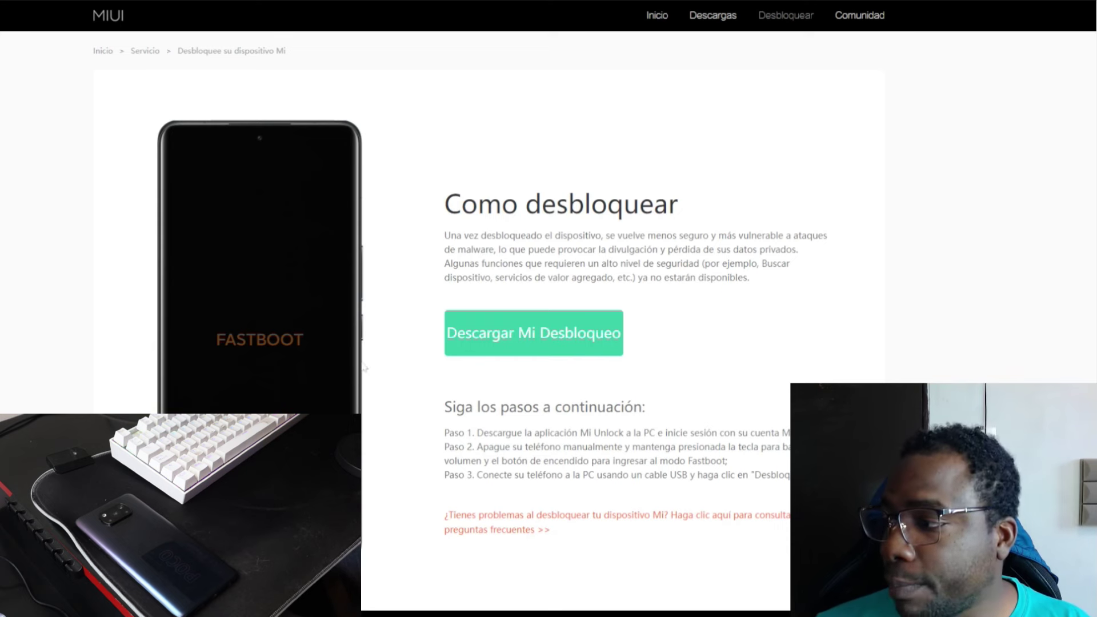
- Download the Mi Unlock tool and move the miflash_unlock-en-6.5.224.28 archive from Downloads into the desbloque folder
{"action": "left_click", "coordinate": [494, 334]}
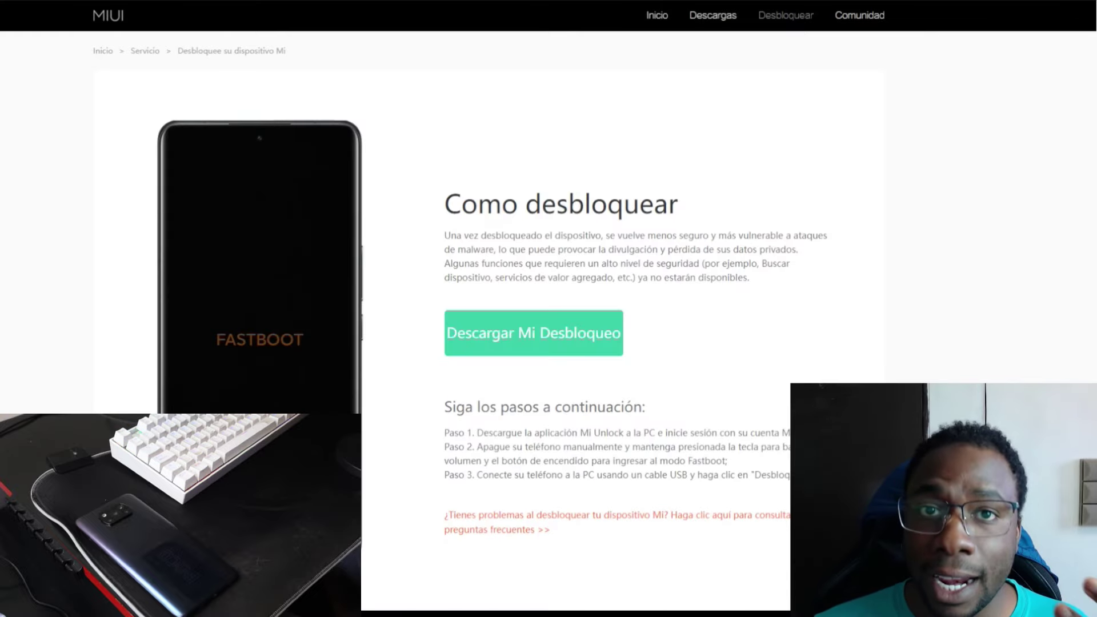
{"action": "key", "text": "super+e"}
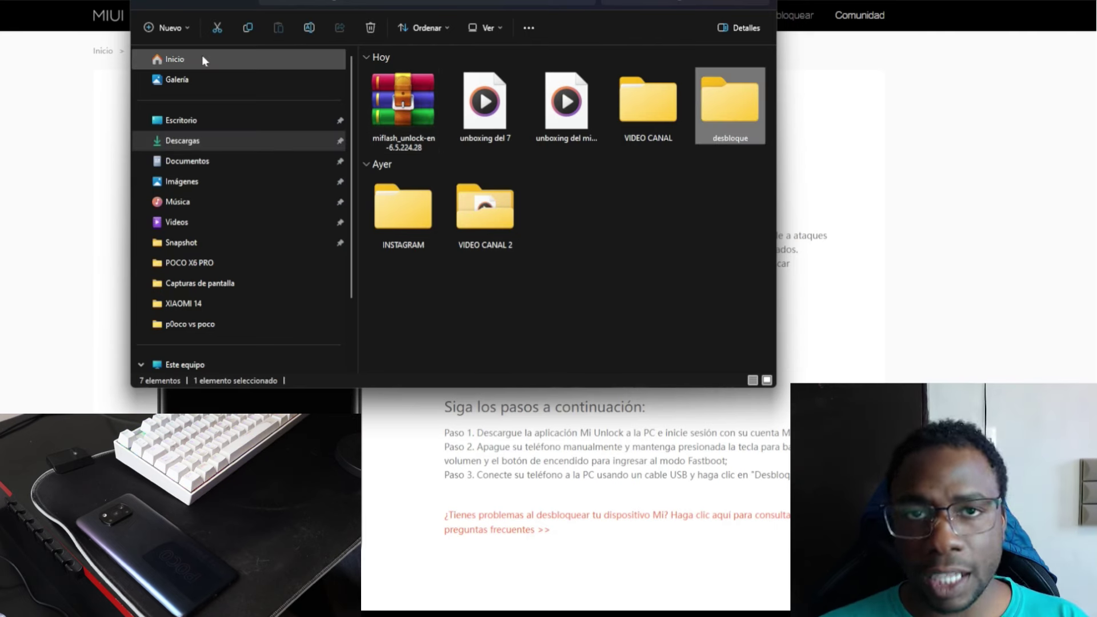
{"action": "left_click_drag", "start_coordinate": [403, 103], "coordinate": [735, 98]}
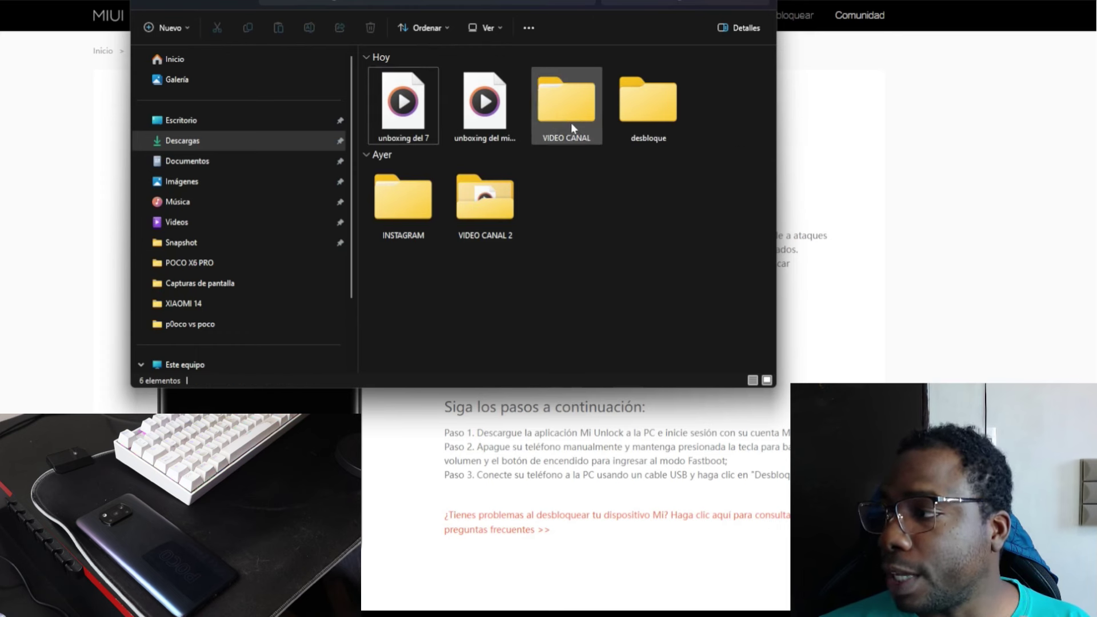
- Extract the miflash_unlock-en-6.5.224.28 archive directly inside the desbloque folder with WinRAR and delete the archive
{"action": "double_click", "coordinate": [656, 119]}
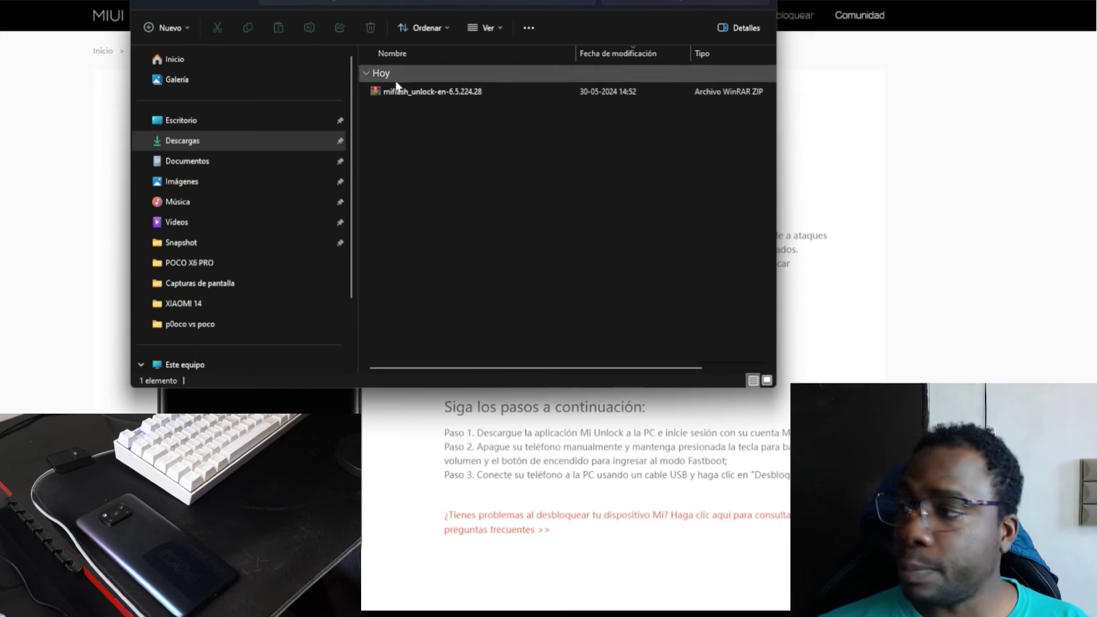
{"action": "left_click", "coordinate": [417, 94]}
{"action": "right_click", "coordinate": [417, 95]}
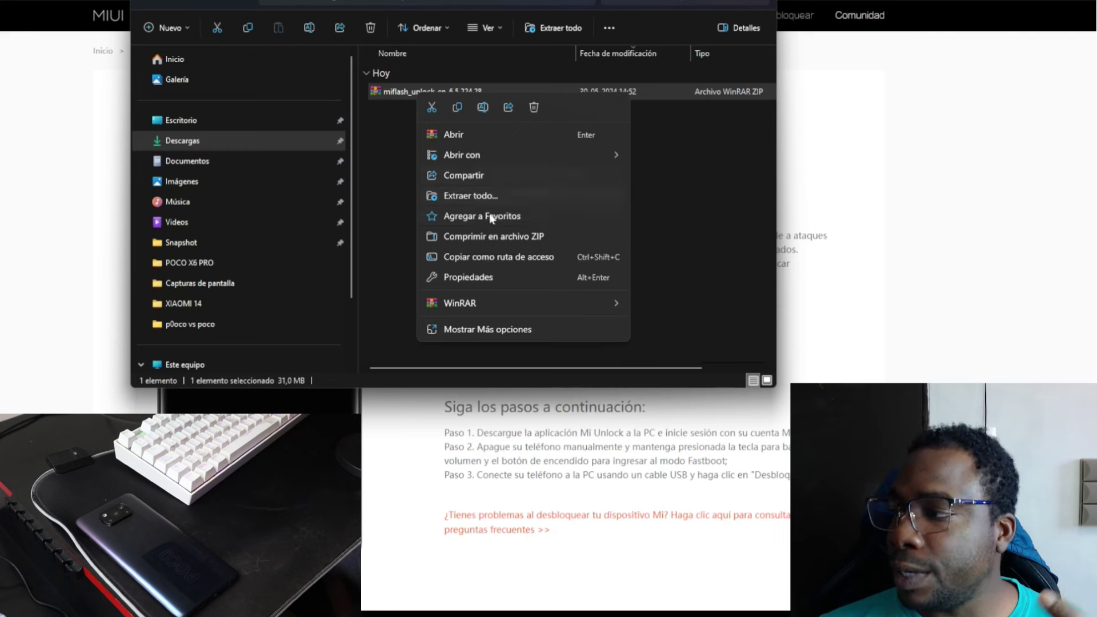
{"action": "mouse_move", "coordinate": [585, 307]}
{"action": "left_click", "coordinate": [697, 366]}
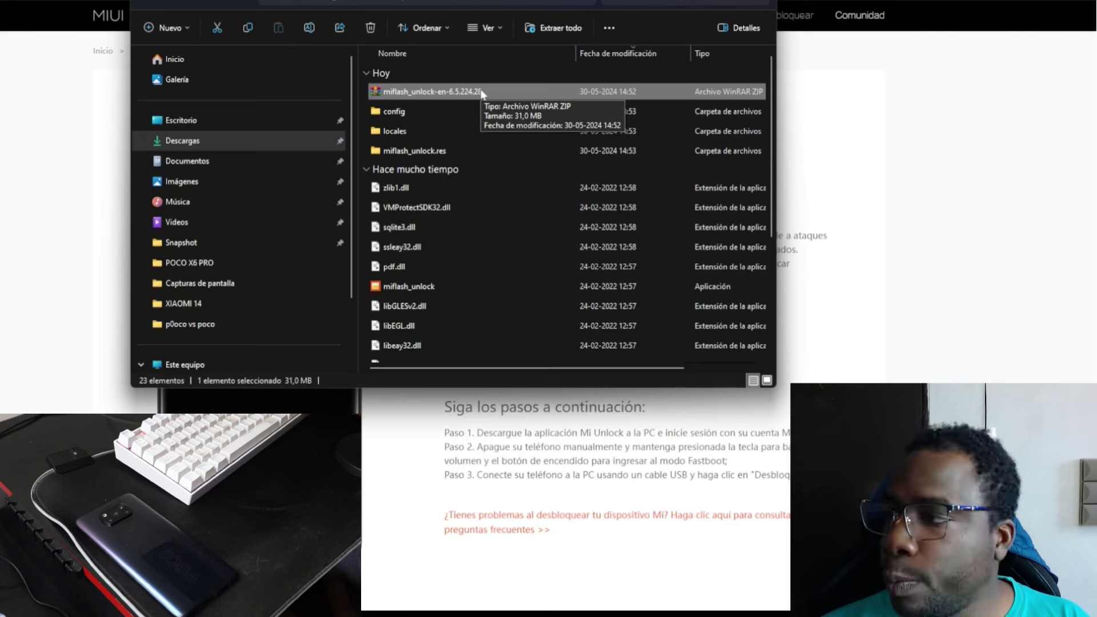
{"action": "key", "text": "Delete"}
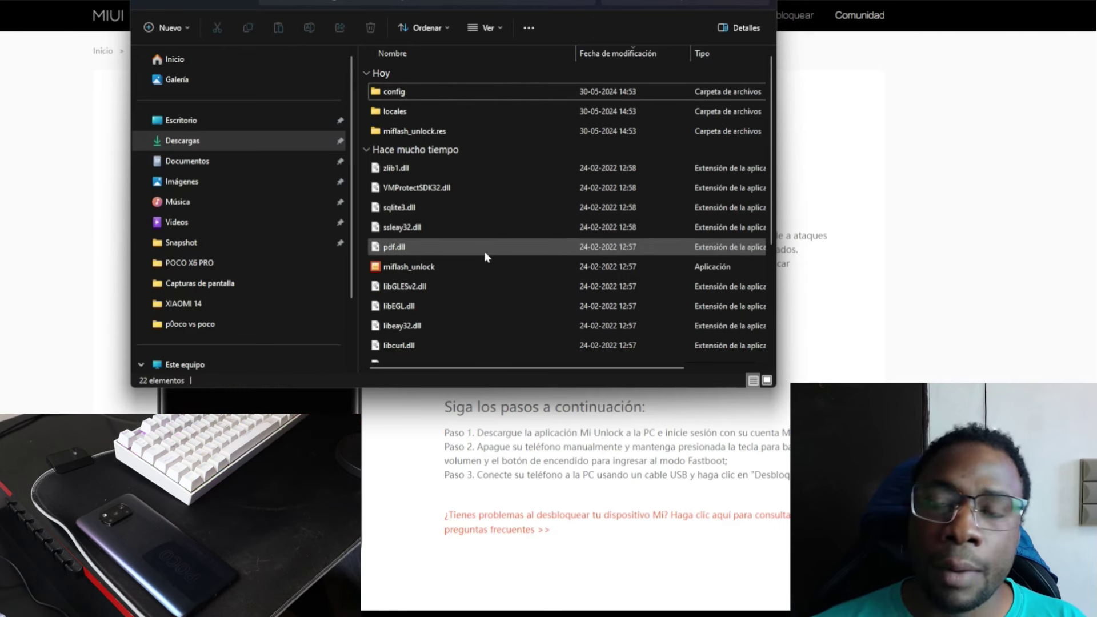
{"action": "scroll", "coordinate": [497, 189], "scroll_direction": "down", "scroll_amount": 3}
{"action": "scroll", "coordinate": [506, 211], "scroll_direction": "up", "scroll_amount": 3}
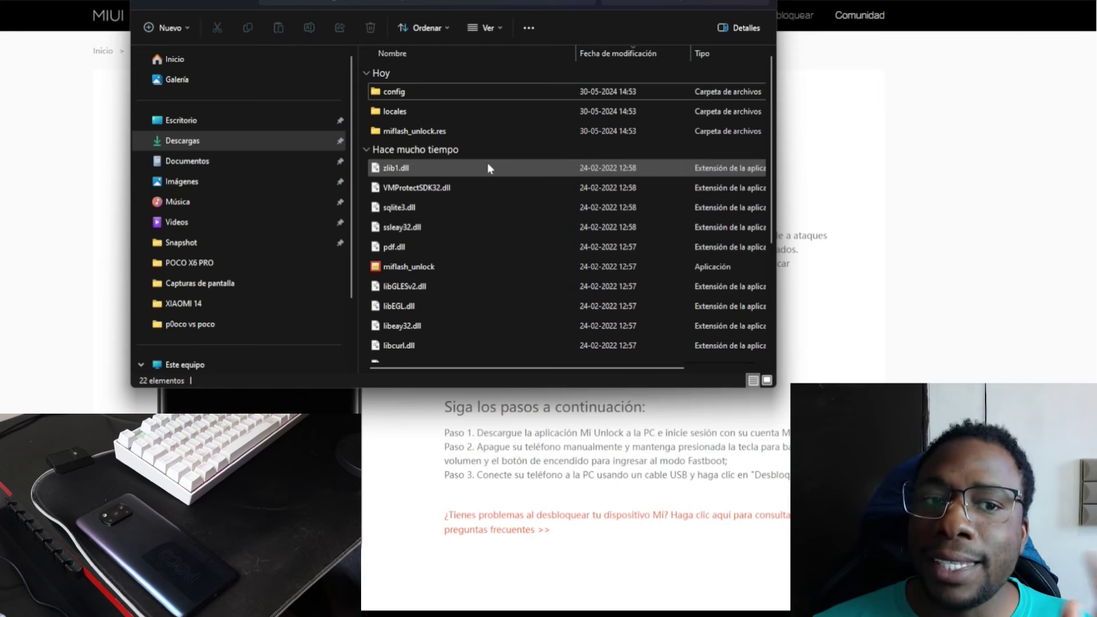
- Compare the contents of the miflash_unlock-en-6.5.224.28 folder on drive C: with the extracted files in Downloads' desbloque folder
{"action": "key", "text": "BackSpace"}
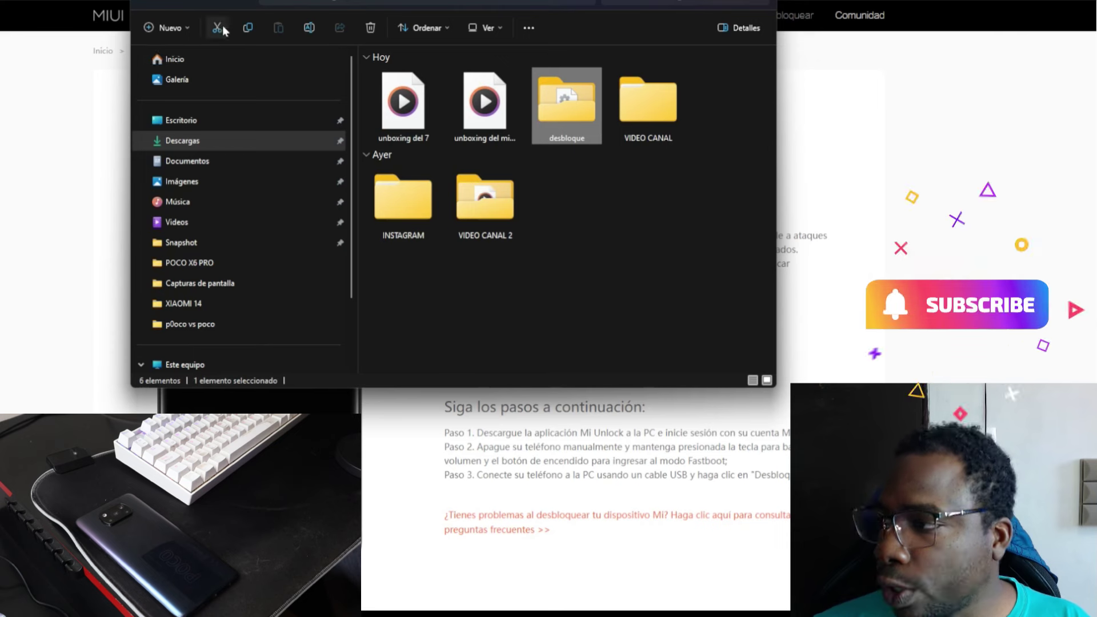
{"action": "left_click", "coordinate": [183, 364]}
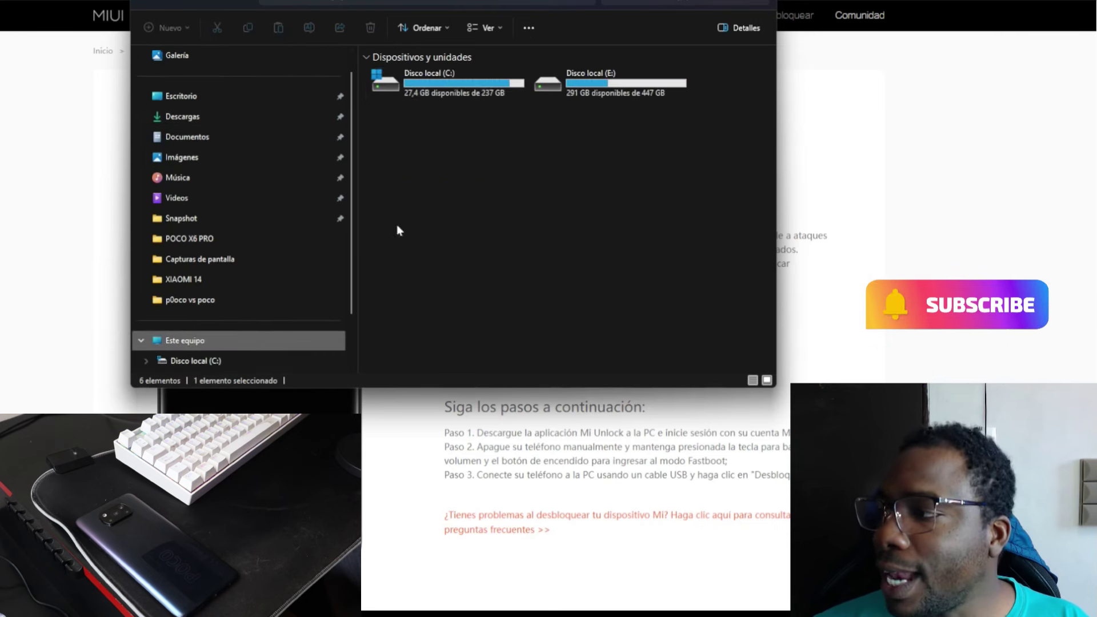
{"action": "double_click", "coordinate": [470, 98]}
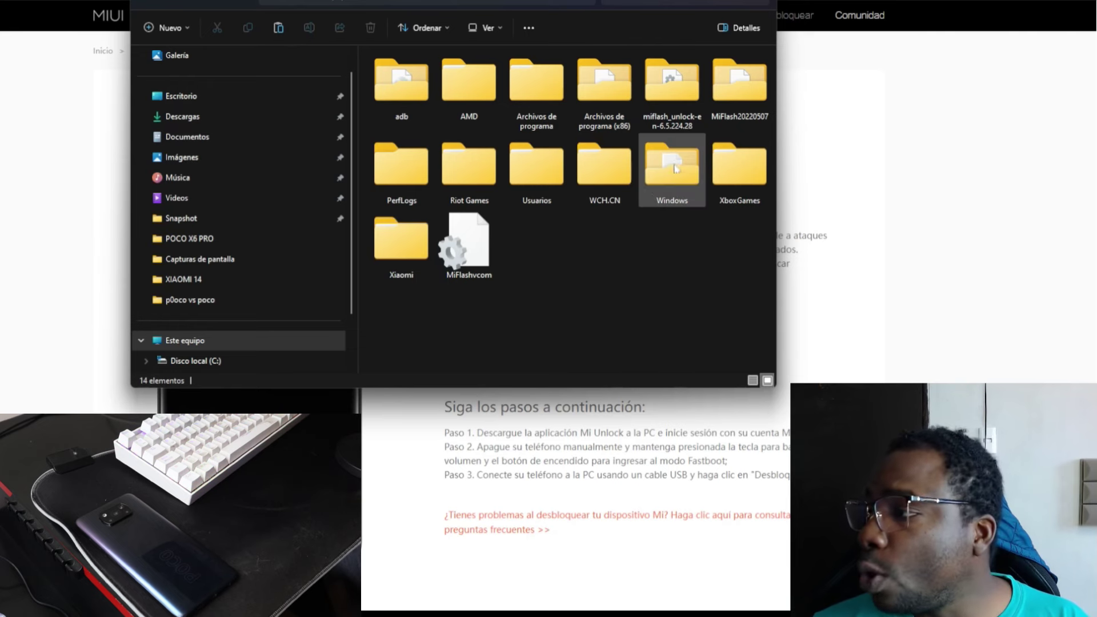
{"action": "double_click", "coordinate": [672, 91]}
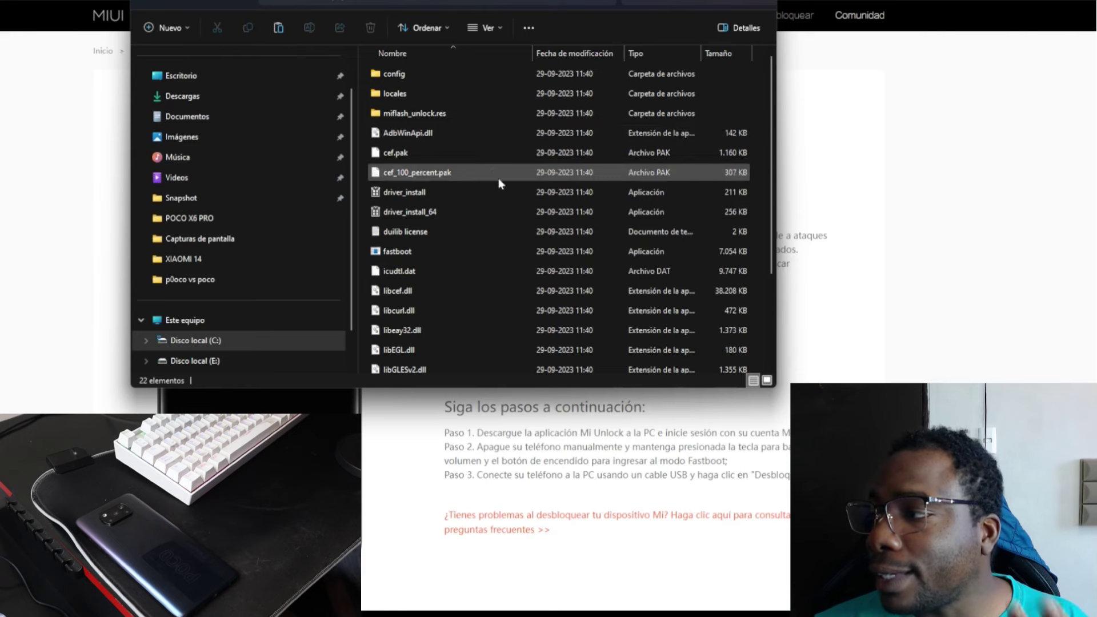
{"action": "scroll", "coordinate": [525, 225], "scroll_direction": "down", "scroll_amount": 3}
{"action": "scroll", "coordinate": [524, 217], "scroll_direction": "up", "scroll_amount": 3}
{"action": "key", "text": "alt+Left"}
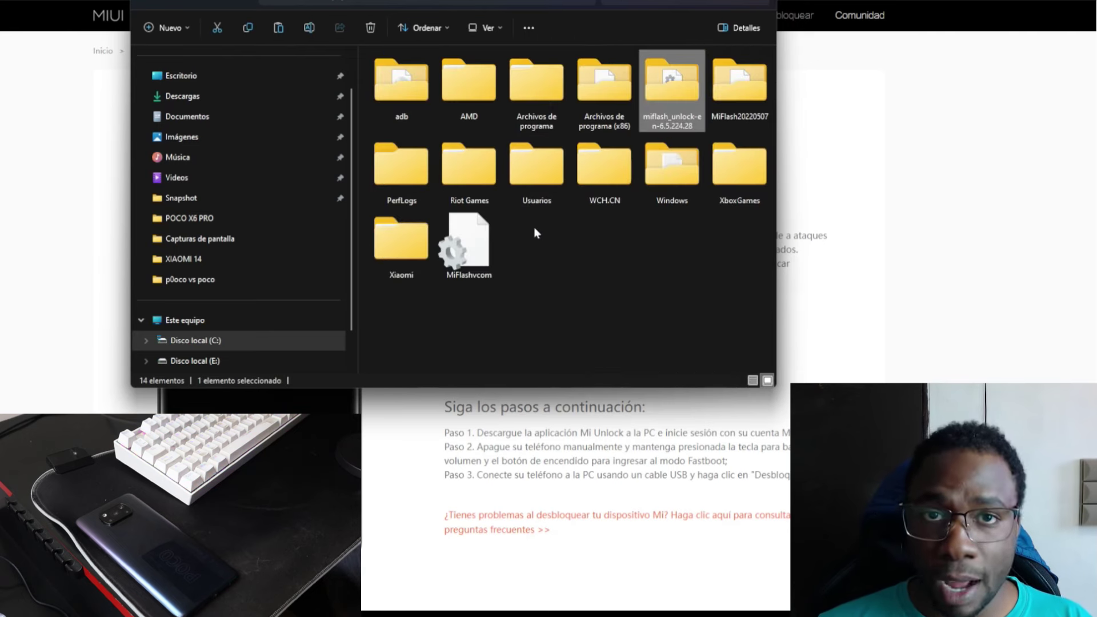
{"action": "left_click", "coordinate": [242, 100]}
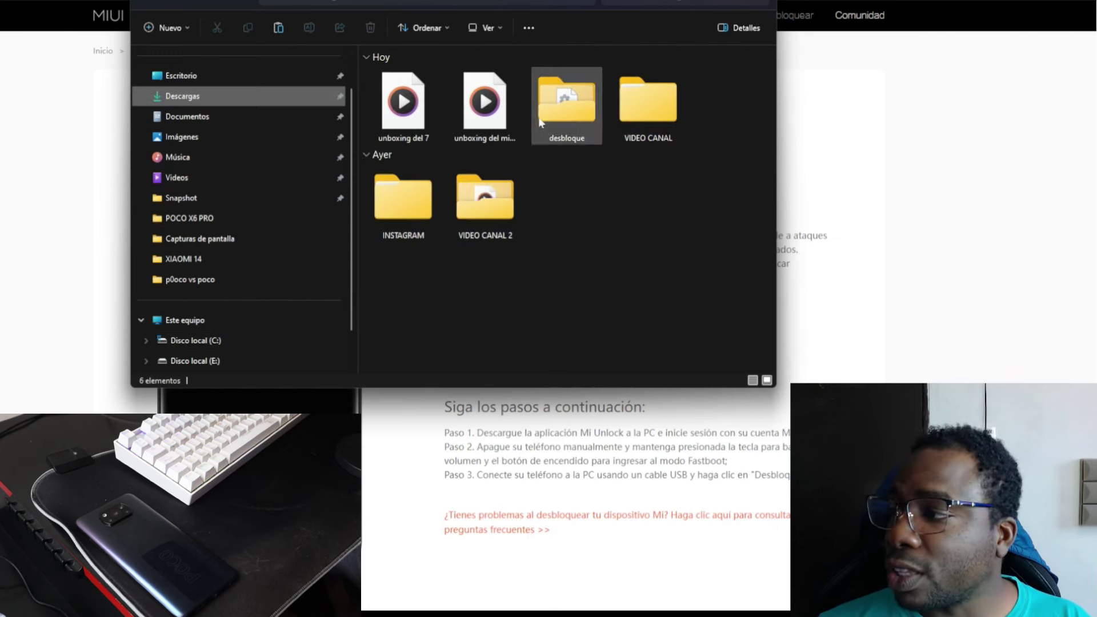
{"action": "double_click", "coordinate": [587, 121]}
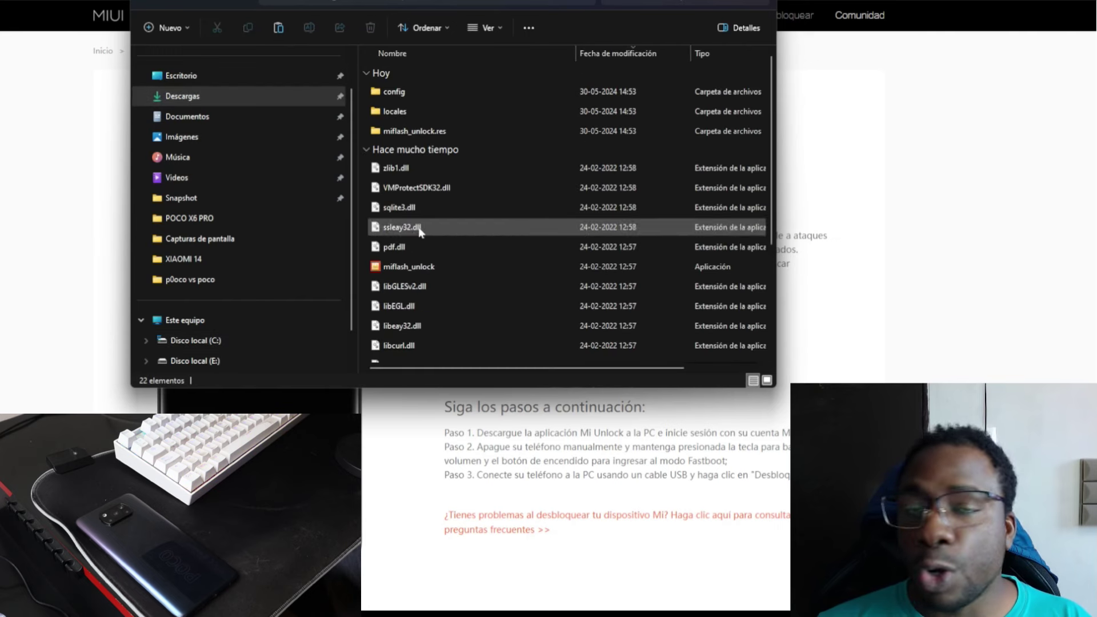
{"action": "scroll", "coordinate": [487, 225], "scroll_direction": "down", "scroll_amount": 3}
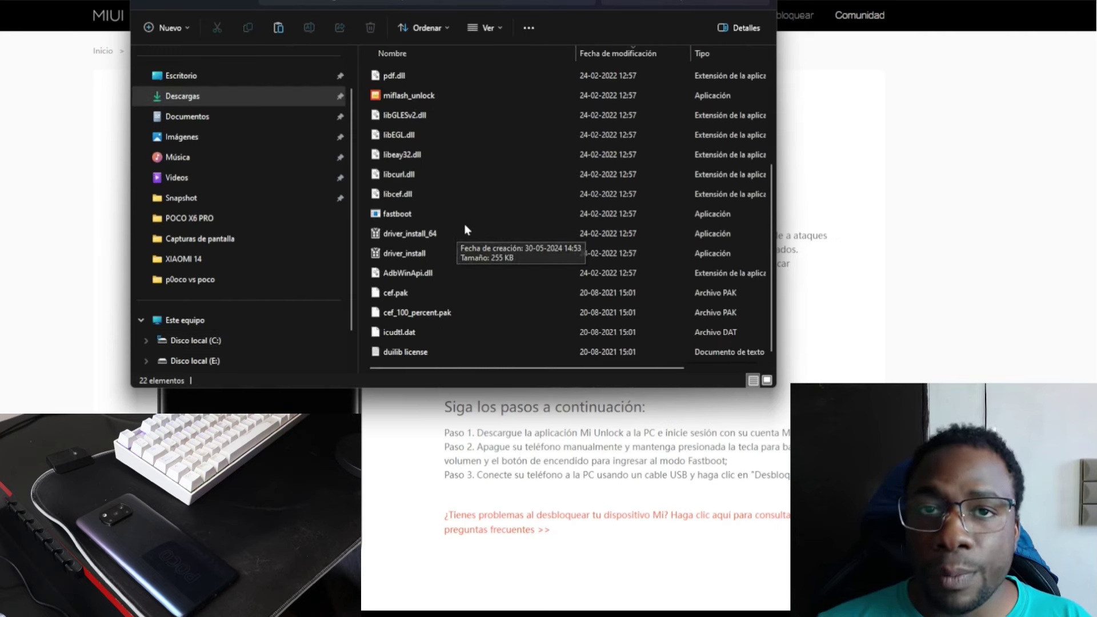
- Launch miflash_unlock from the miflash_unlock-en-6.5.224.28 folder on drive C: and agree to the disclaimer
{"action": "left_click", "coordinate": [244, 341]}
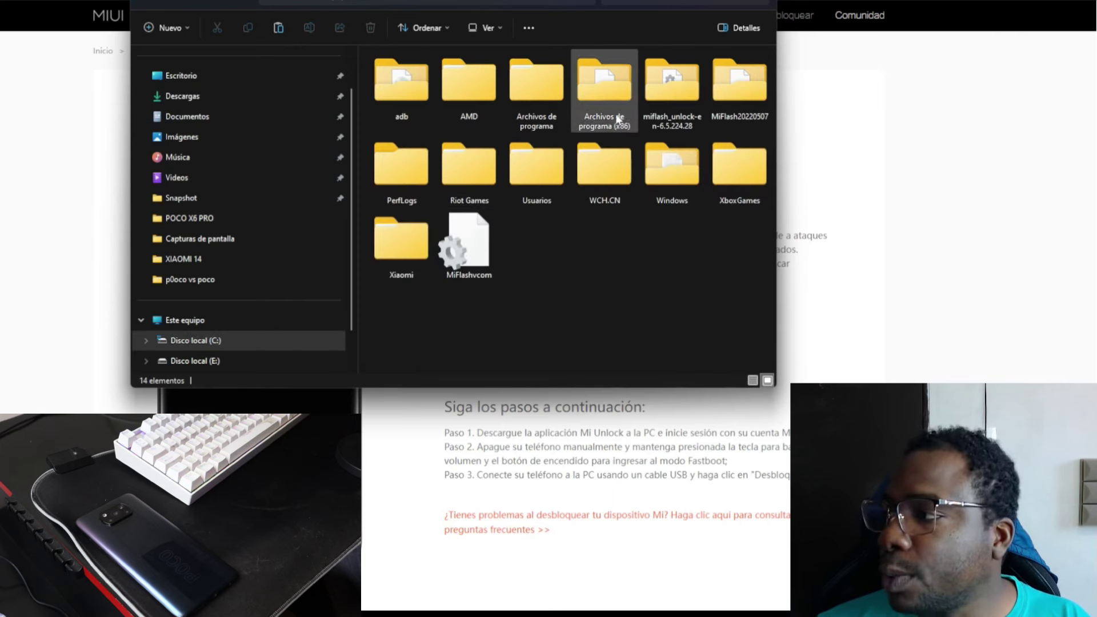
{"action": "double_click", "coordinate": [663, 104]}
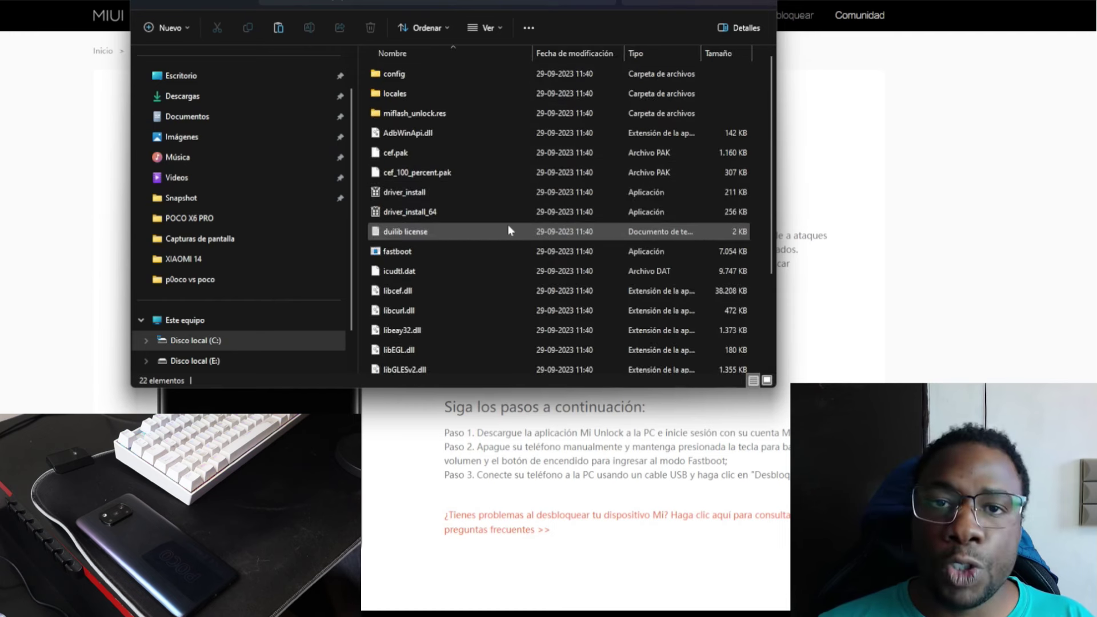
{"action": "scroll", "coordinate": [507, 227], "scroll_direction": "down", "scroll_amount": 2}
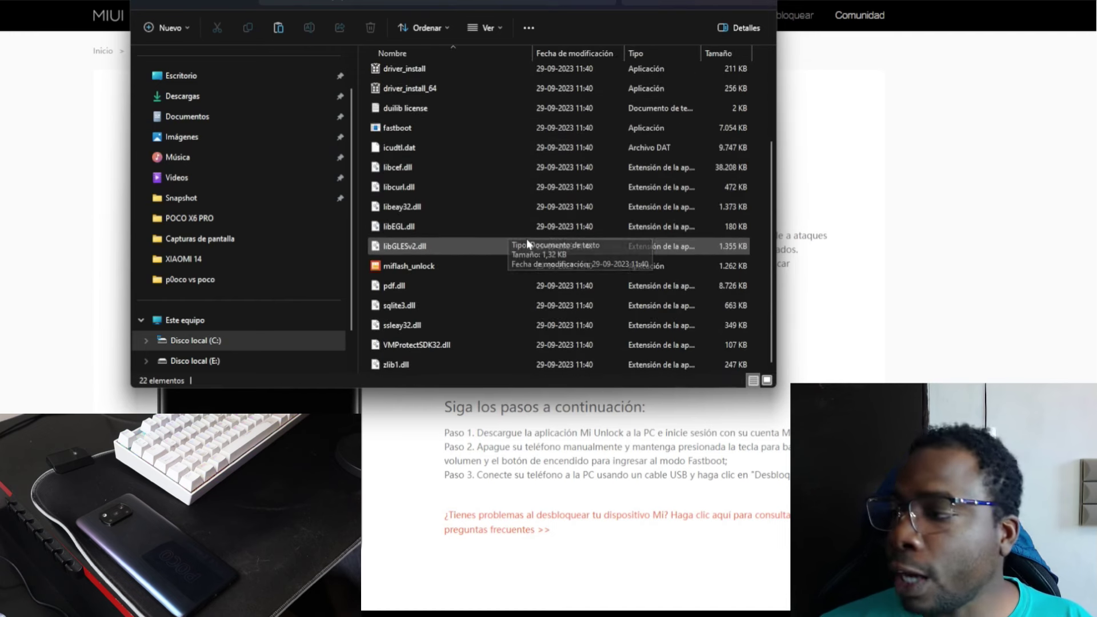
{"action": "left_click", "coordinate": [423, 272]}
{"action": "double_click", "coordinate": [424, 269]}
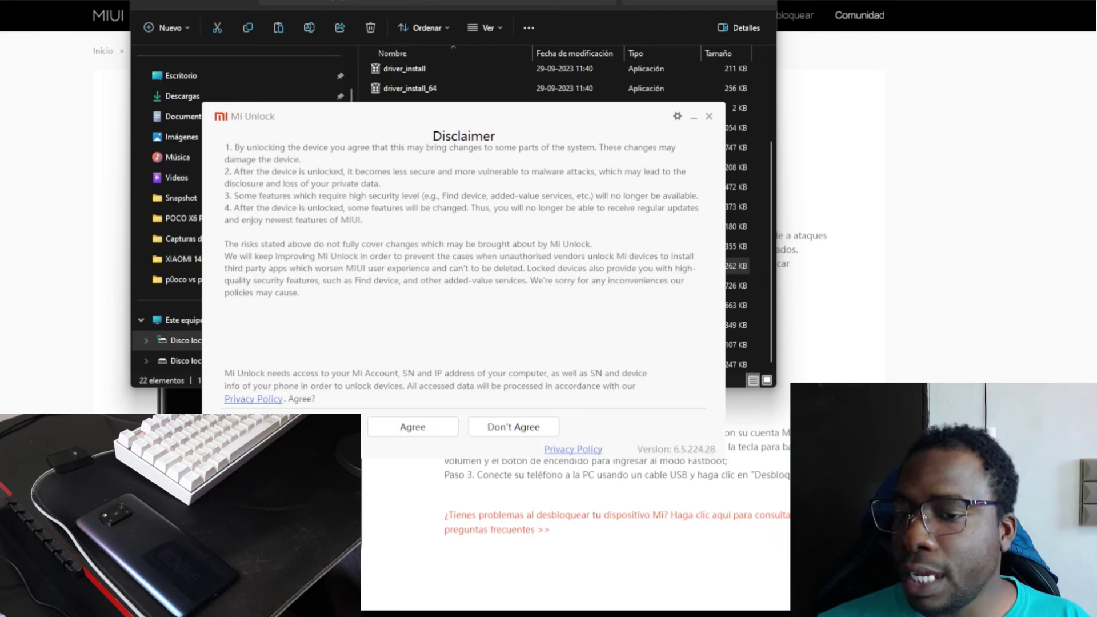
{"action": "left_click", "coordinate": [411, 427]}
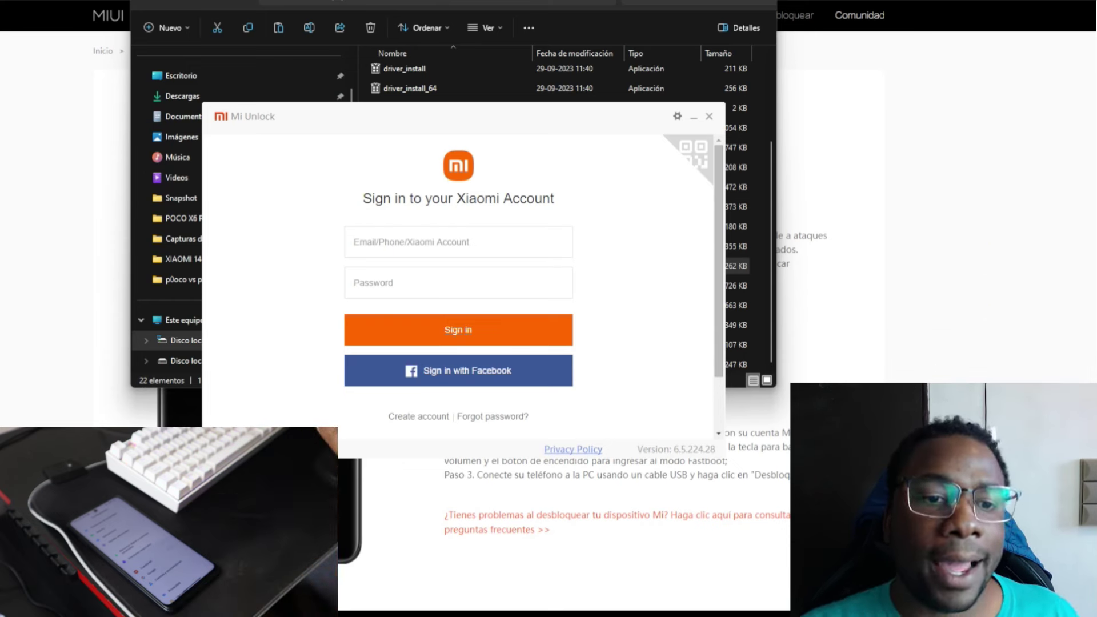
{"action": "left_click_drag", "start_coordinate": [438, 116], "coordinate": [380, 92]}
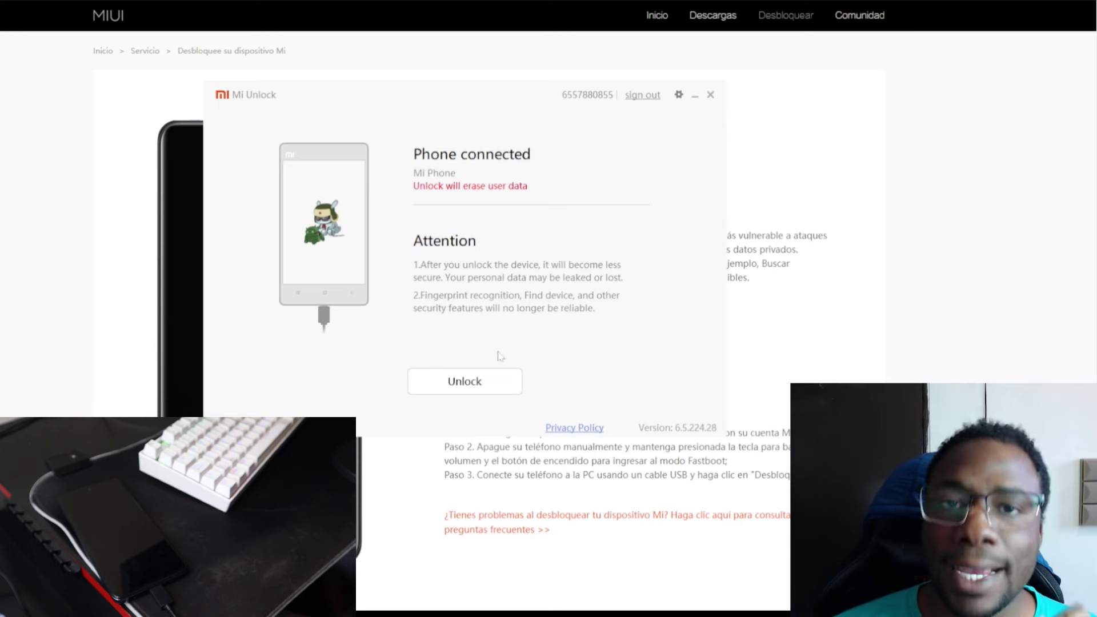
- Start unlocking the connected Mi phone and accept both the data-erasure and malware-risk warnings
{"action": "left_click", "coordinate": [458, 381]}
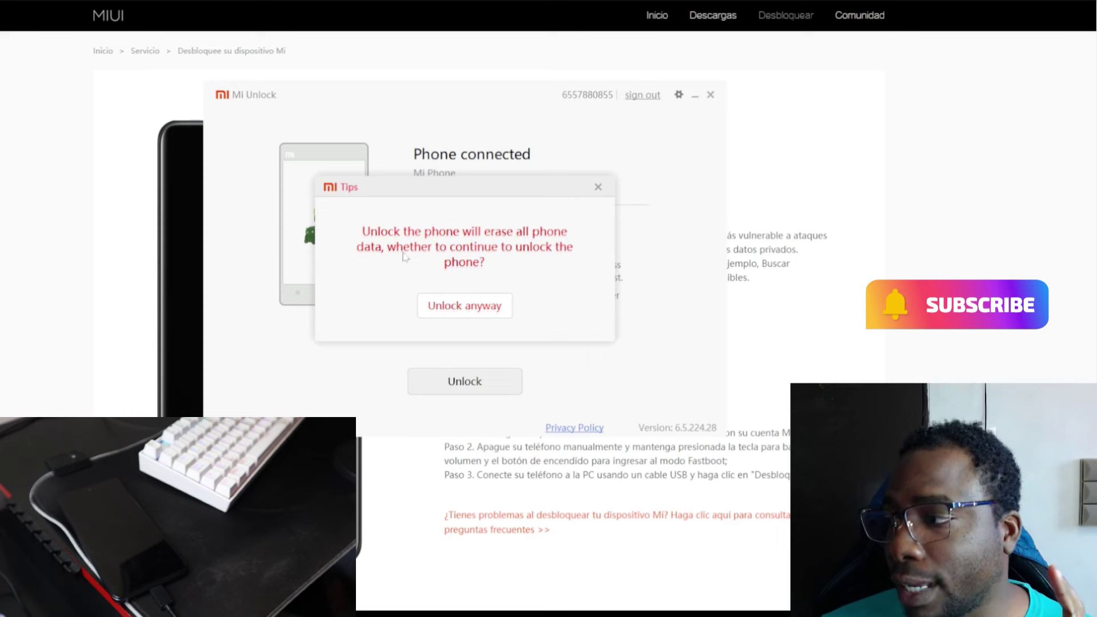
{"action": "left_click", "coordinate": [476, 307]}
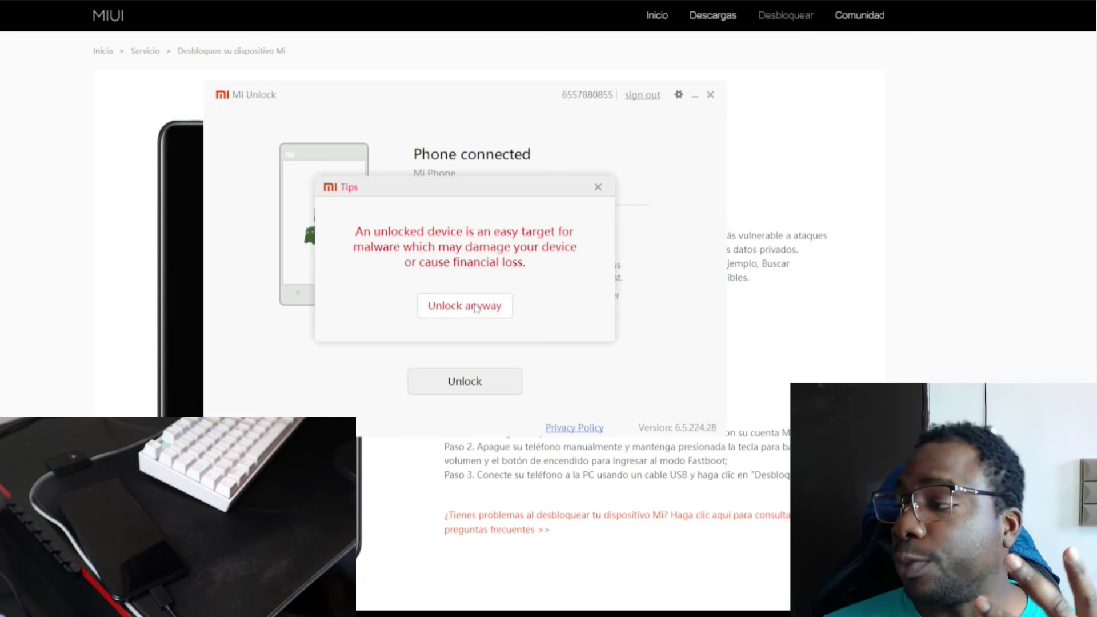
{"action": "left_click", "coordinate": [475, 307]}
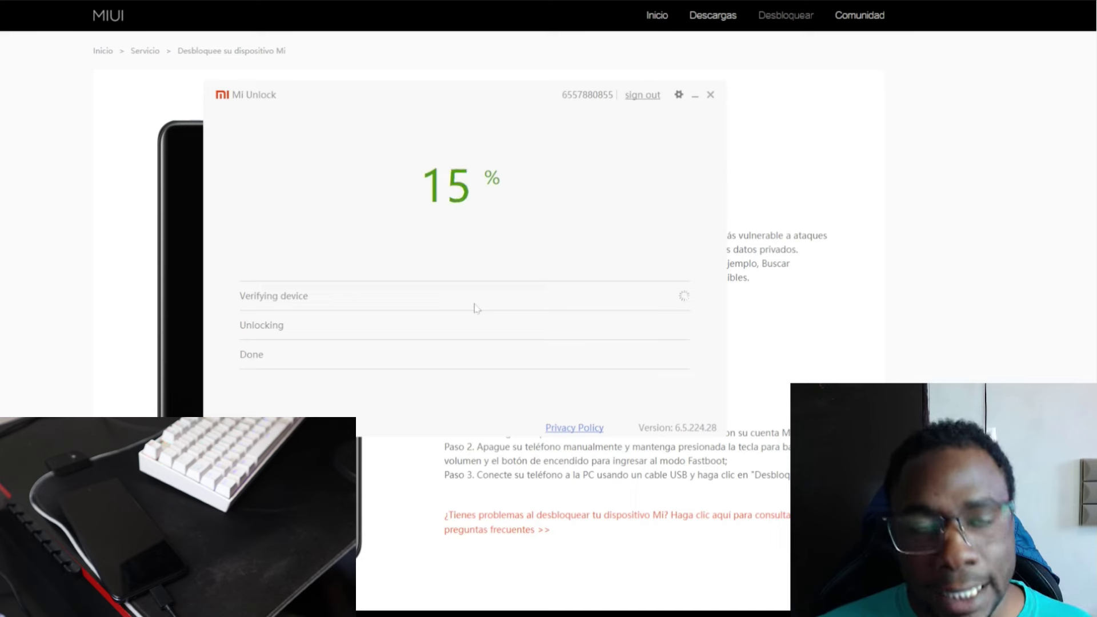